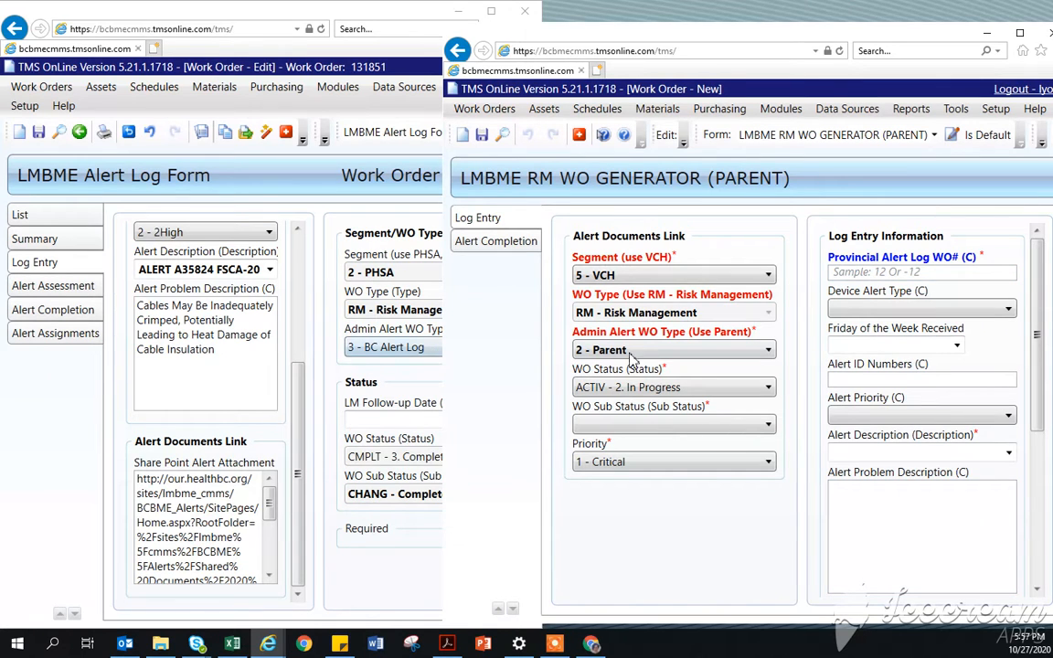
Copy the Provincial Alert Log WO# from the alert log into the new parent work order and set Device Alert Type to 1.0 PHYSICAL - PHYSICAL ALERT.
click(309, 438)
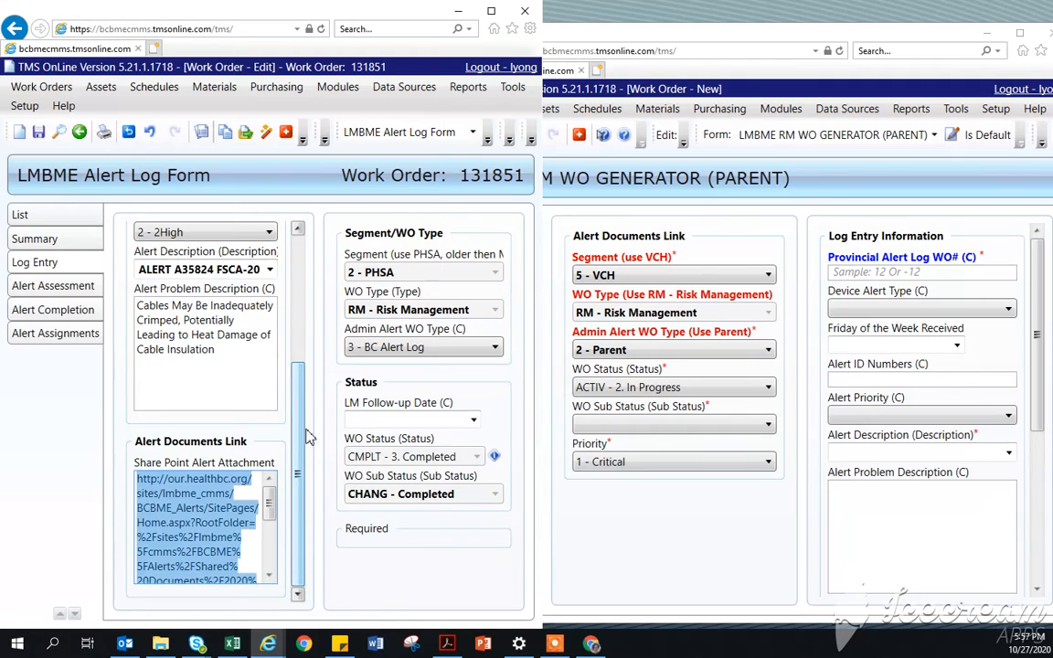
scroll(267, 324, up, 5)
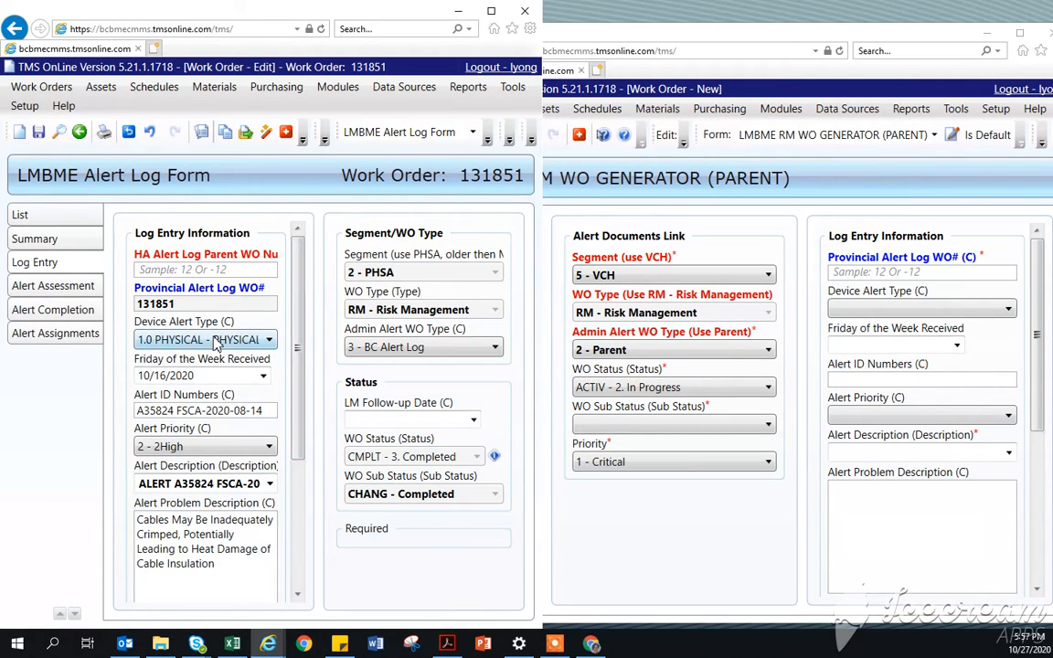
drag(185, 306, 91, 285)
key(ctrl+c)
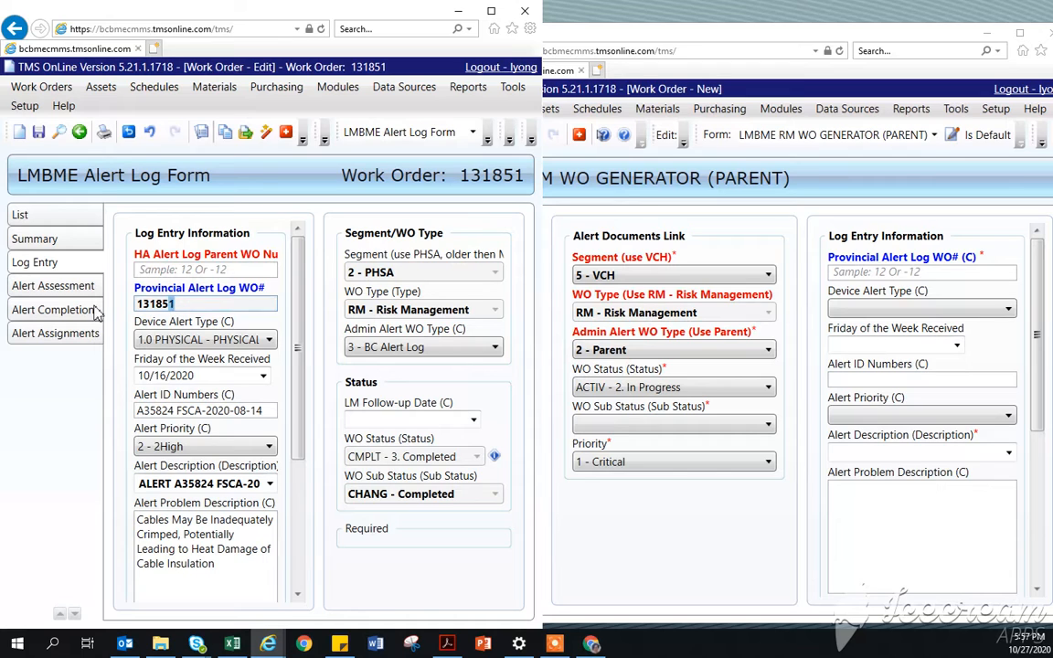
click(911, 271)
key(ctrl+v)
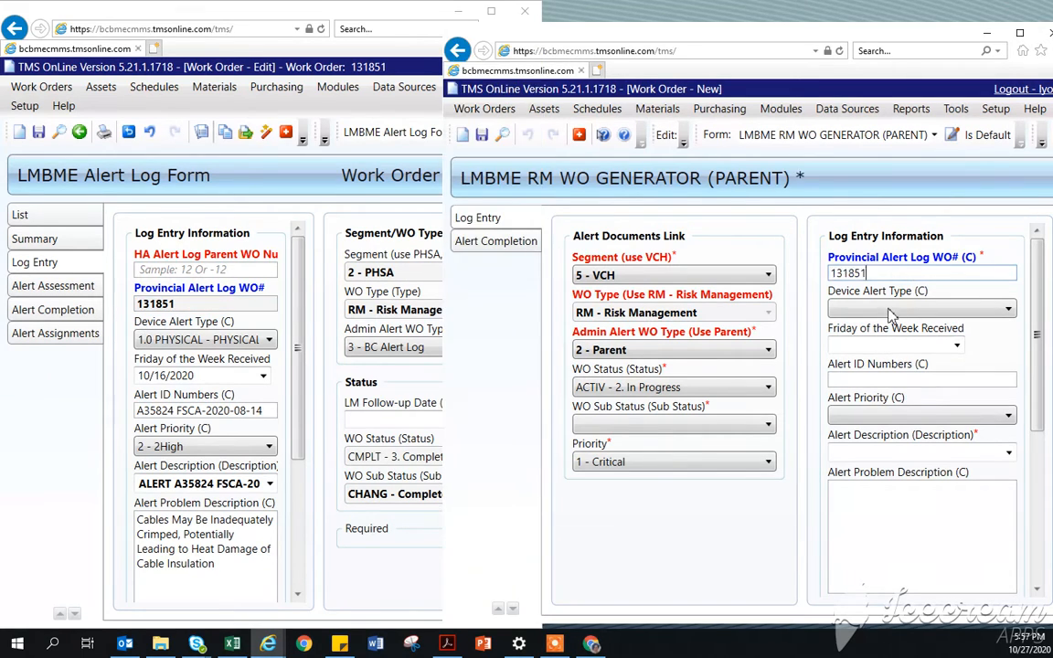
click(901, 309)
click(905, 366)
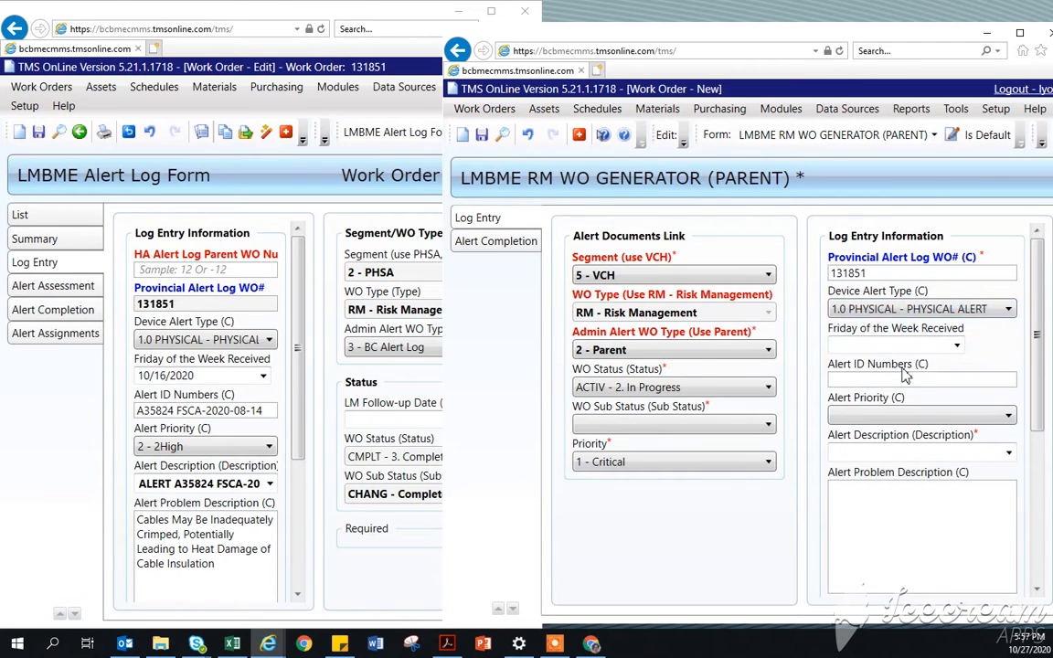
Copy the Alert ID Numbers value A35824 FSCA-2020-08-14 from the alert log into the parent work order.
click(188, 411)
click(262, 411)
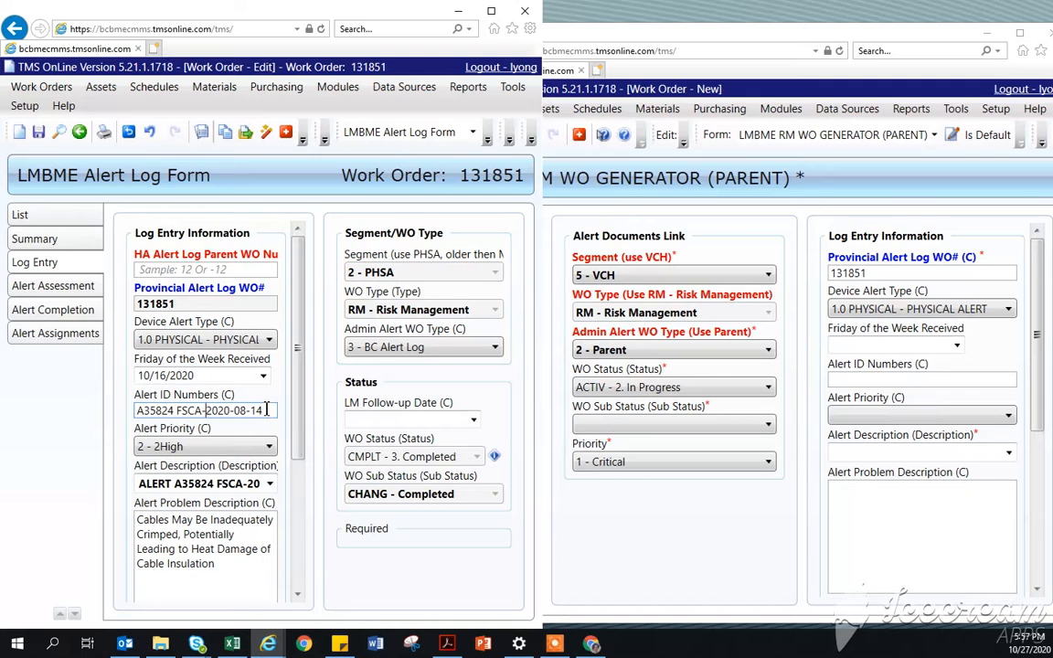
drag(262, 411, 135, 412)
key(ctrl+c)
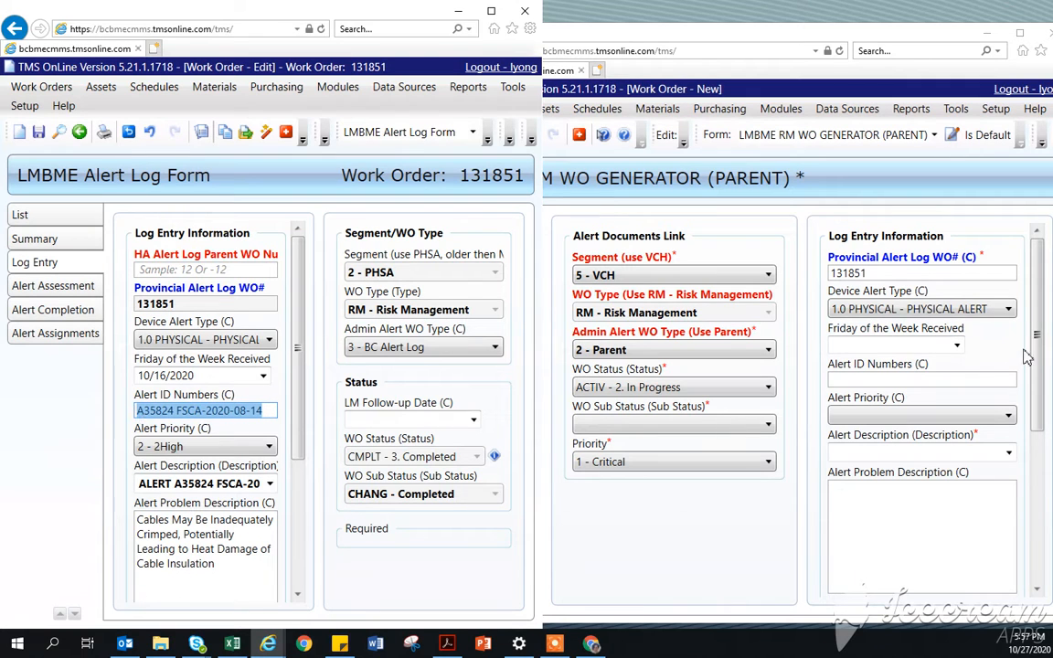
click(896, 379)
key(ctrl+v)
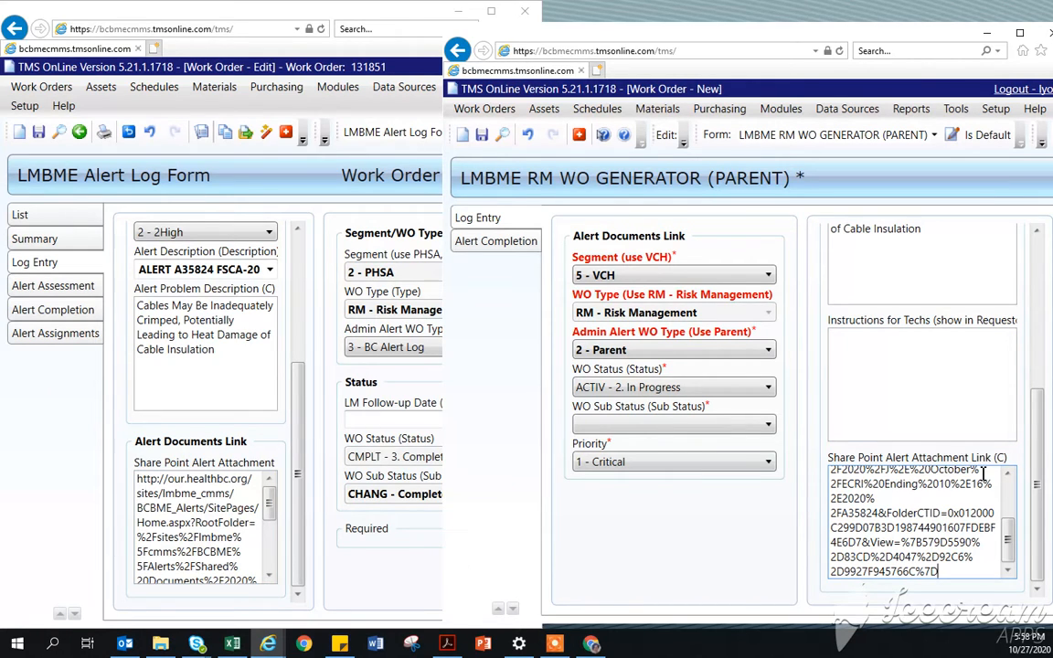
Enter 10/16/2020 as the parent work order's Friday of the Week Received, matching the alert log.
scroll(926, 494, up, 3)
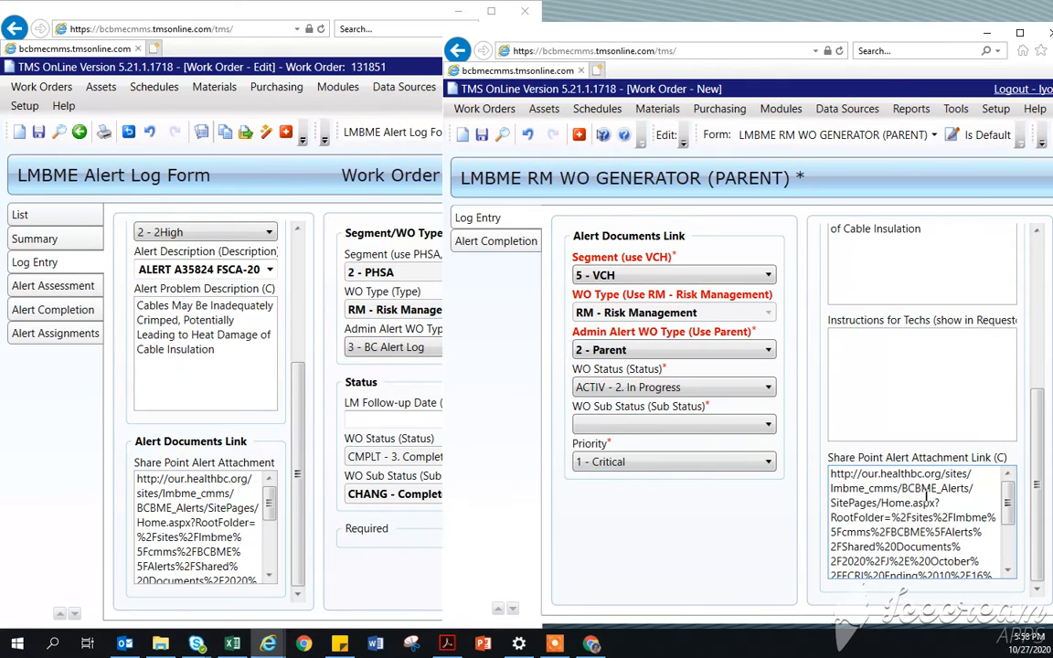
scroll(926, 494, up, 10)
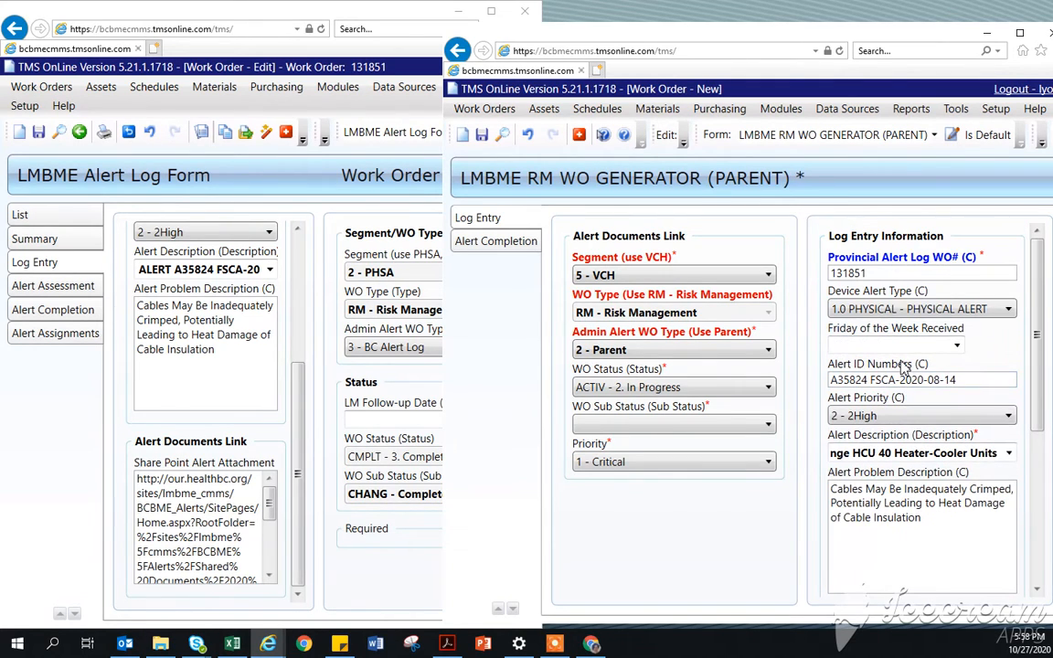
click(860, 343)
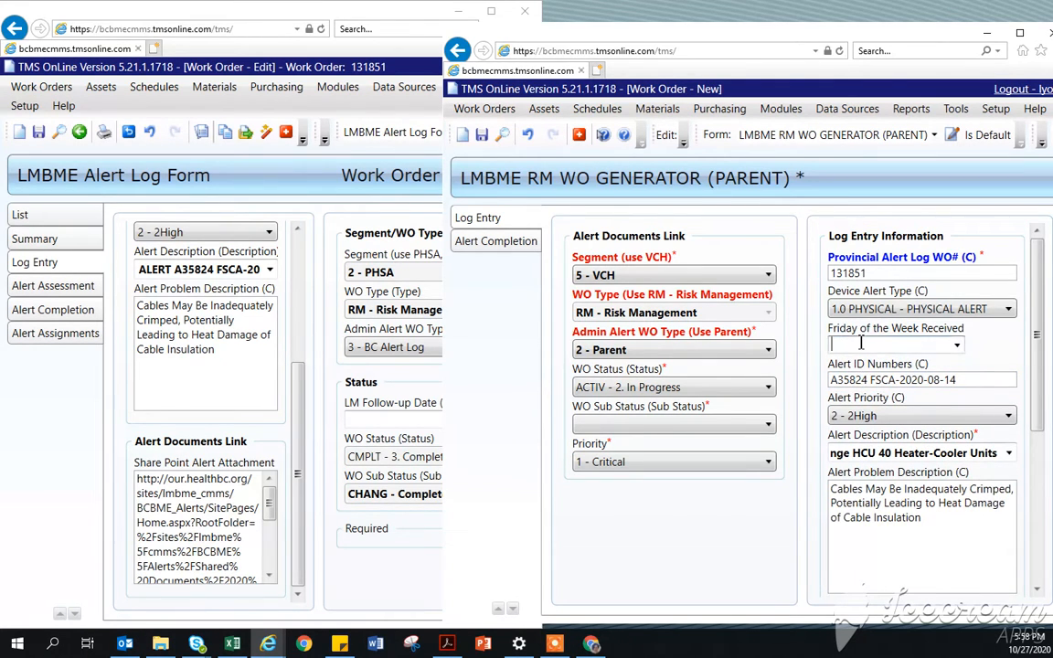
scroll(151, 393, up, 2)
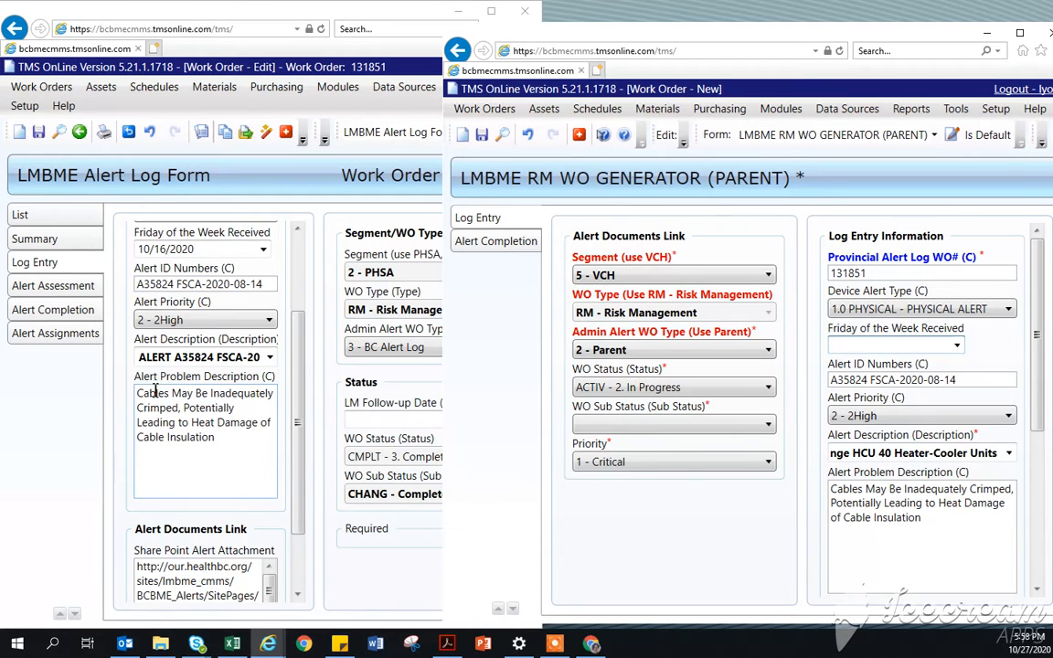
scroll(172, 395, up, 2)
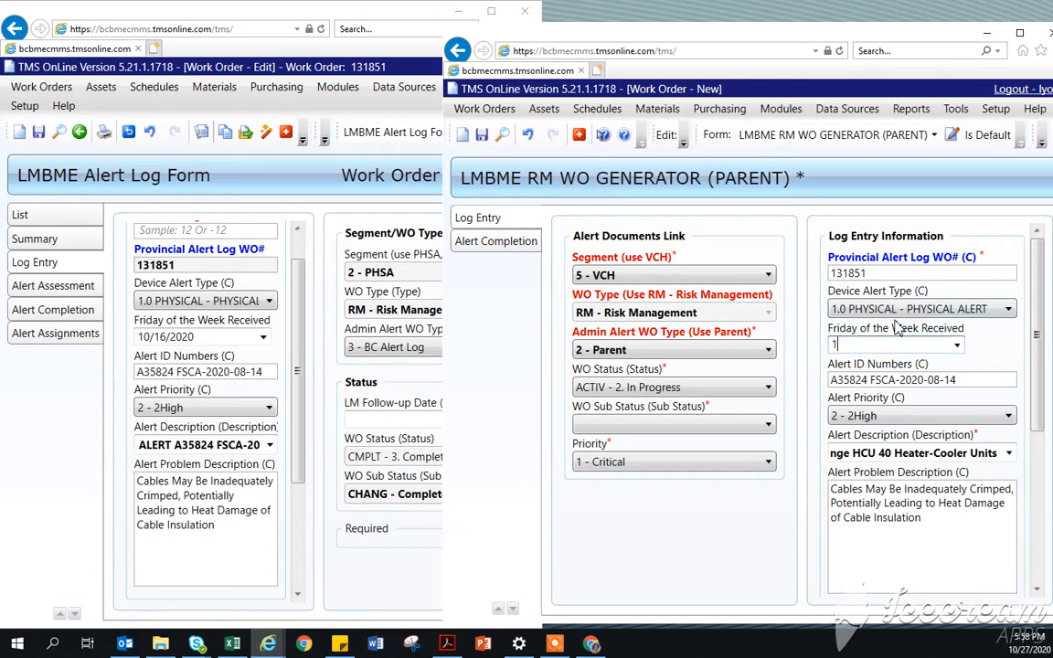
text(0/16/2020)
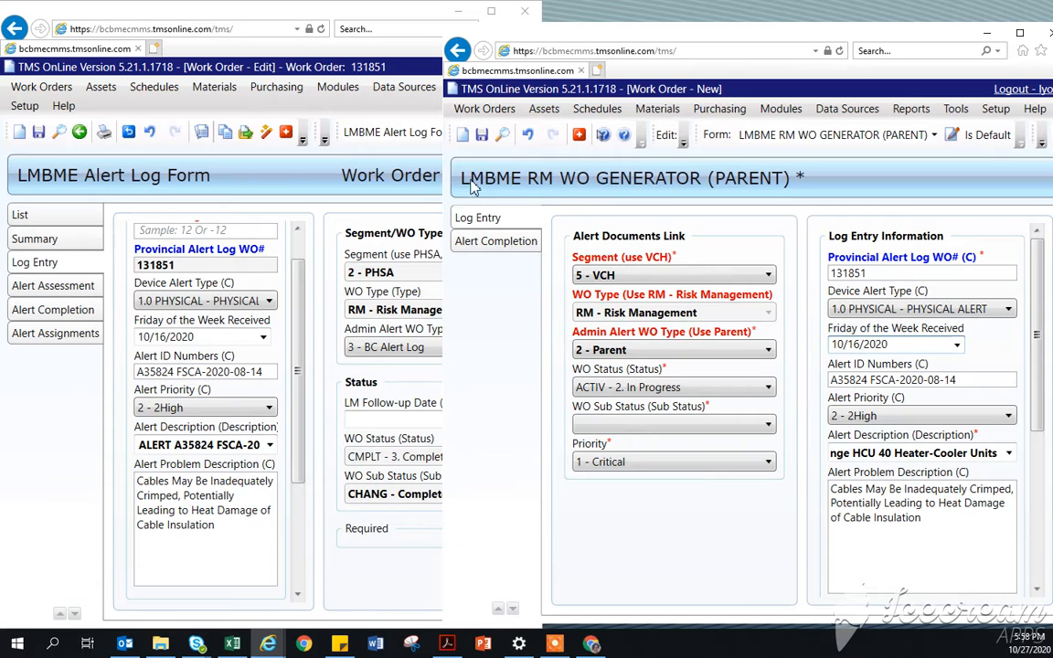
Set the WO Sub Status to IP - In Progress and save the new parent work order.
click(670, 426)
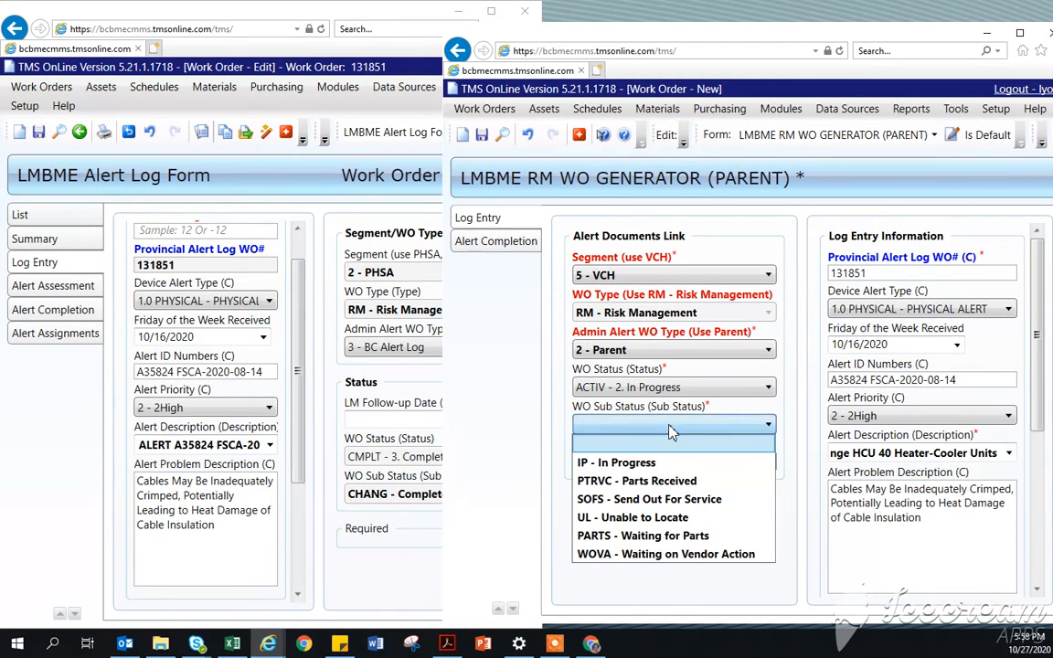
click(650, 464)
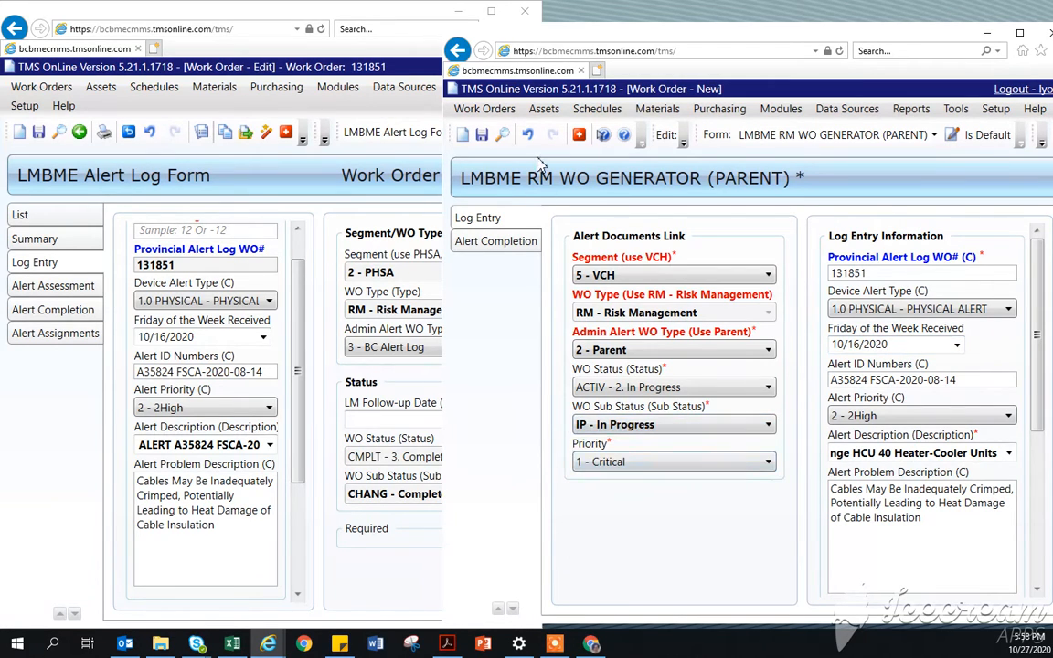
click(484, 135)
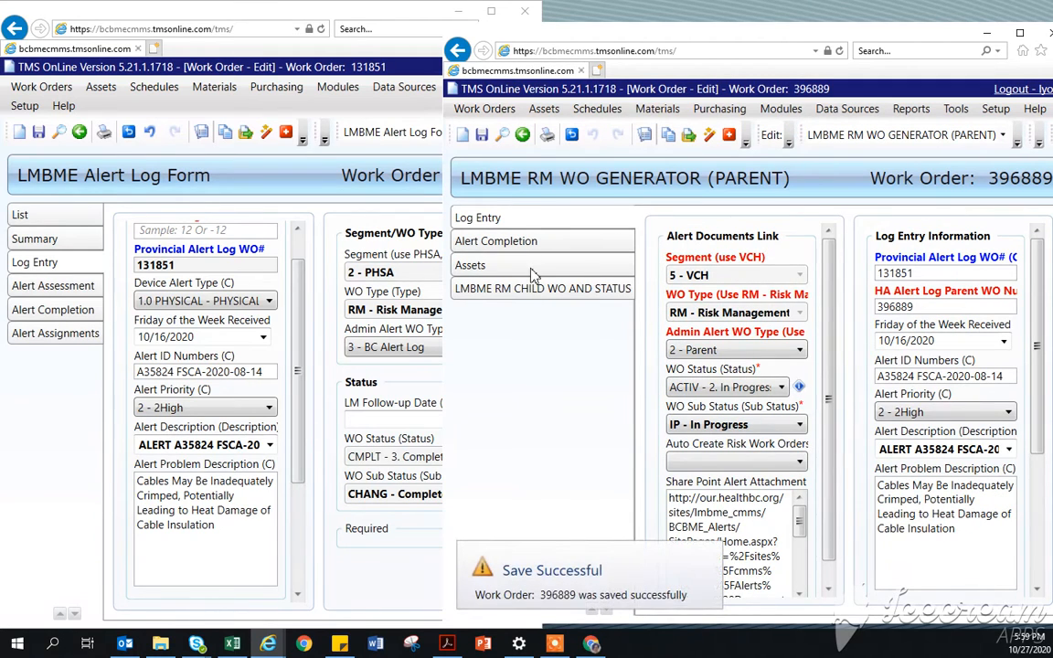
Switch to Acrobat Reader and bring EMAIL RED TEAM A35824.pdf into view to consult the affected machines.
click(302, 139)
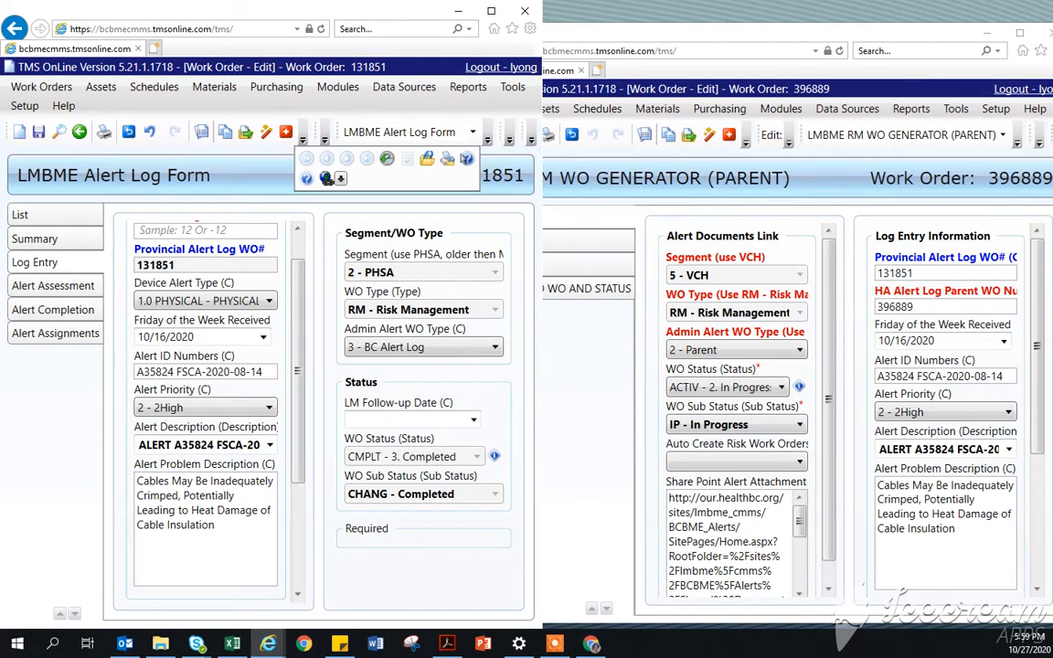
click(447, 644)
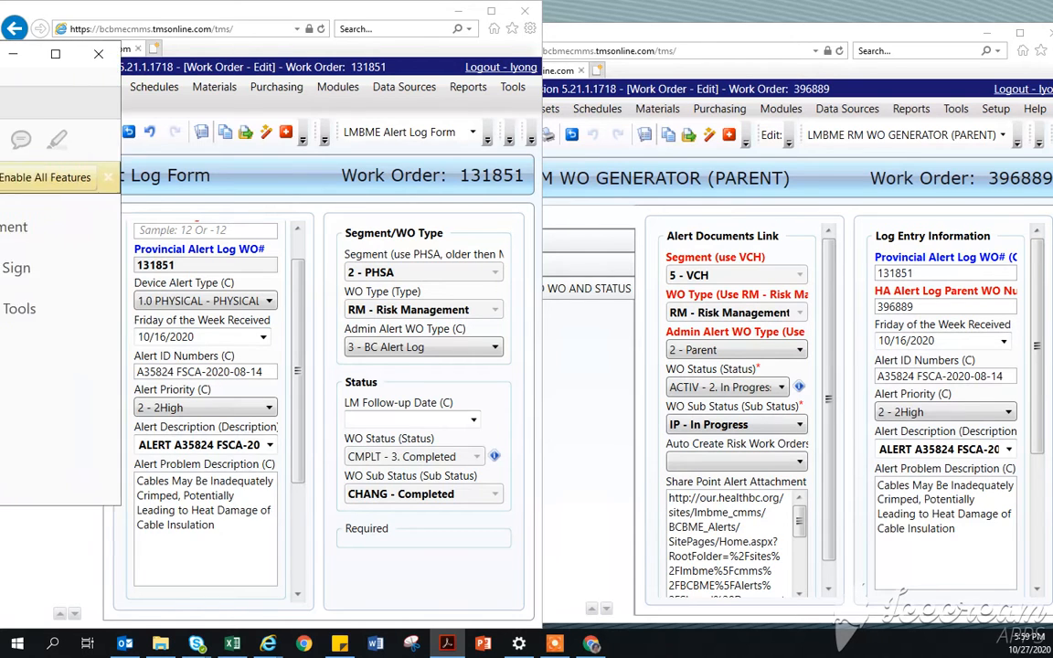
drag(179, 87, 300, 85)
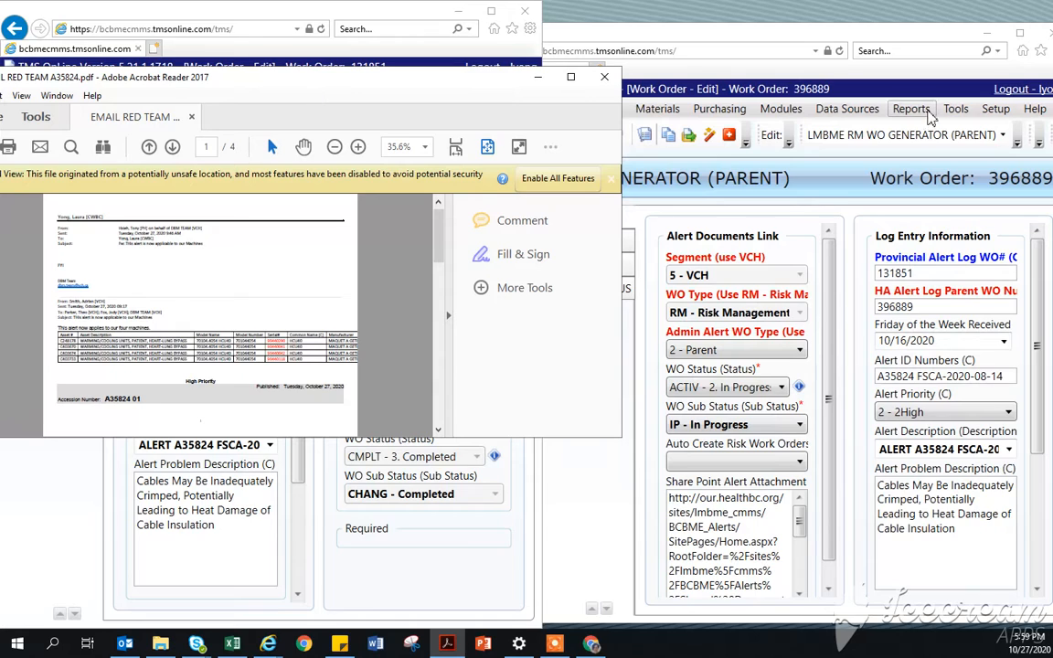
Open the parent work order's Assets section and start an asset query for adding assets, keeping the alert email in view.
click(908, 39)
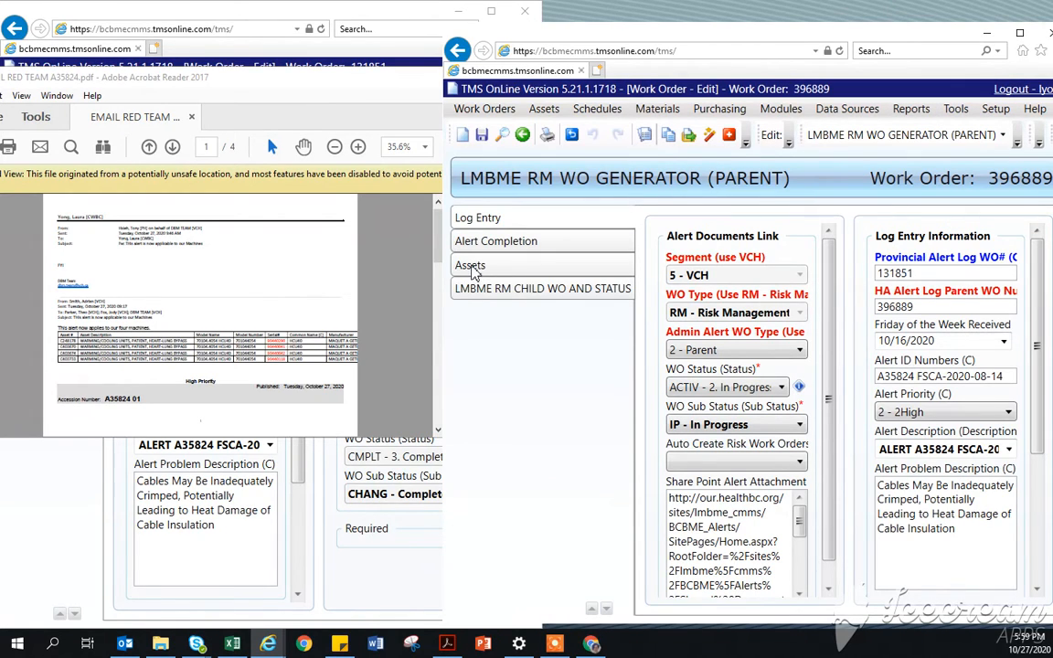
click(471, 267)
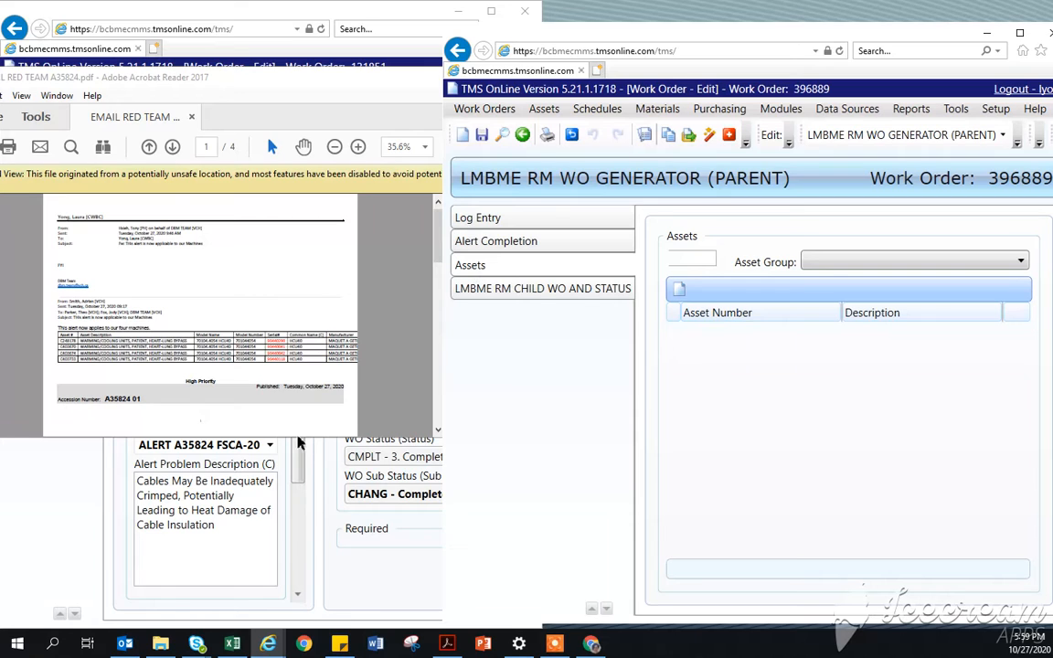
click(398, 437)
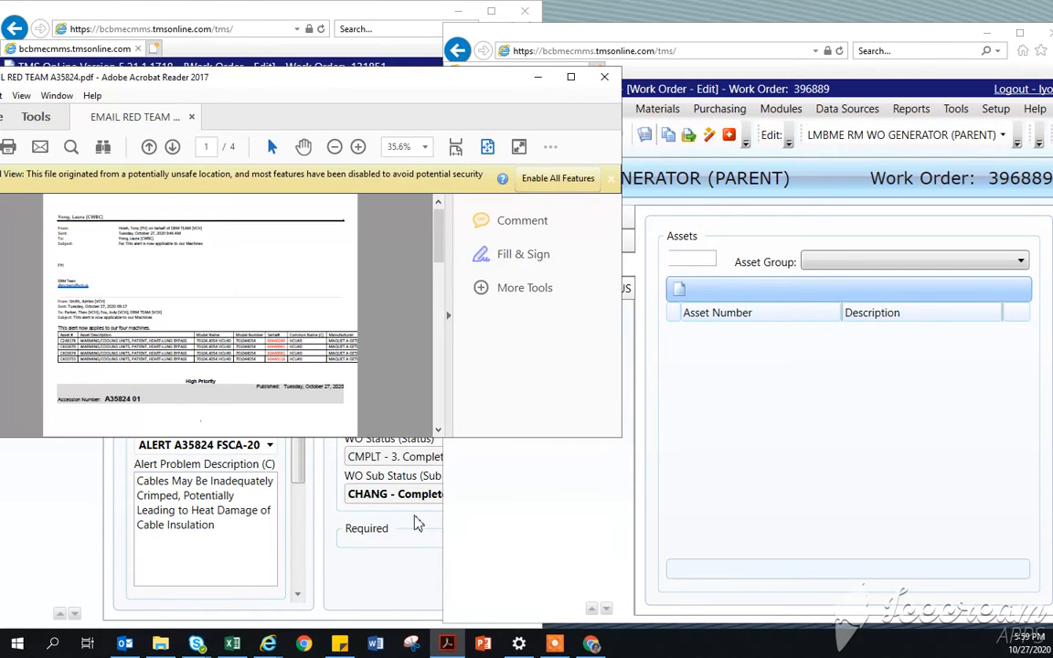
click(677, 293)
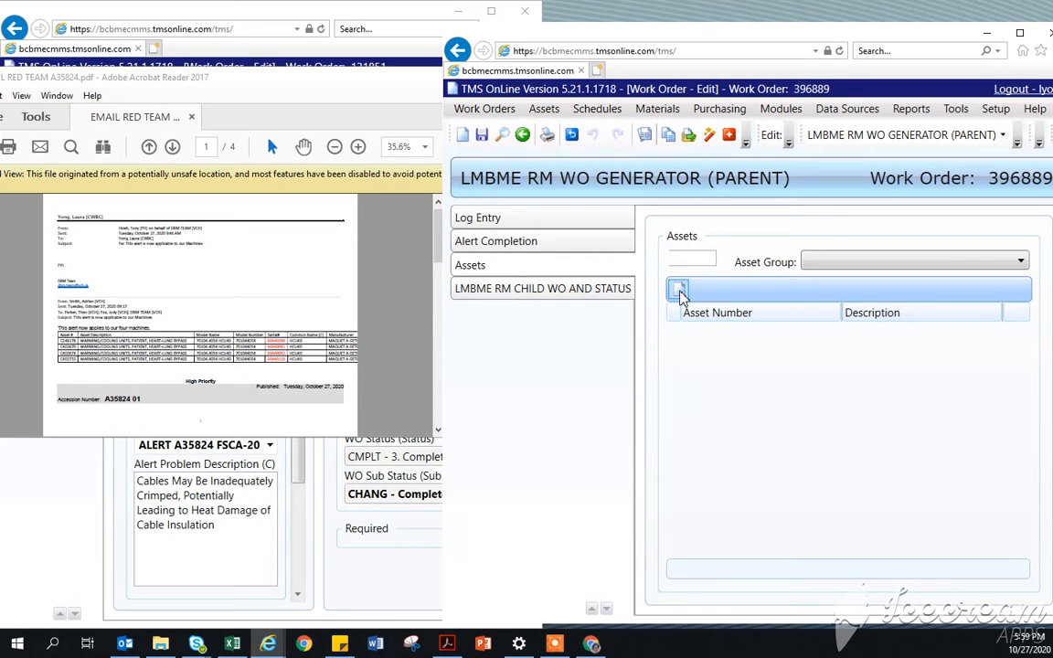
click(679, 294)
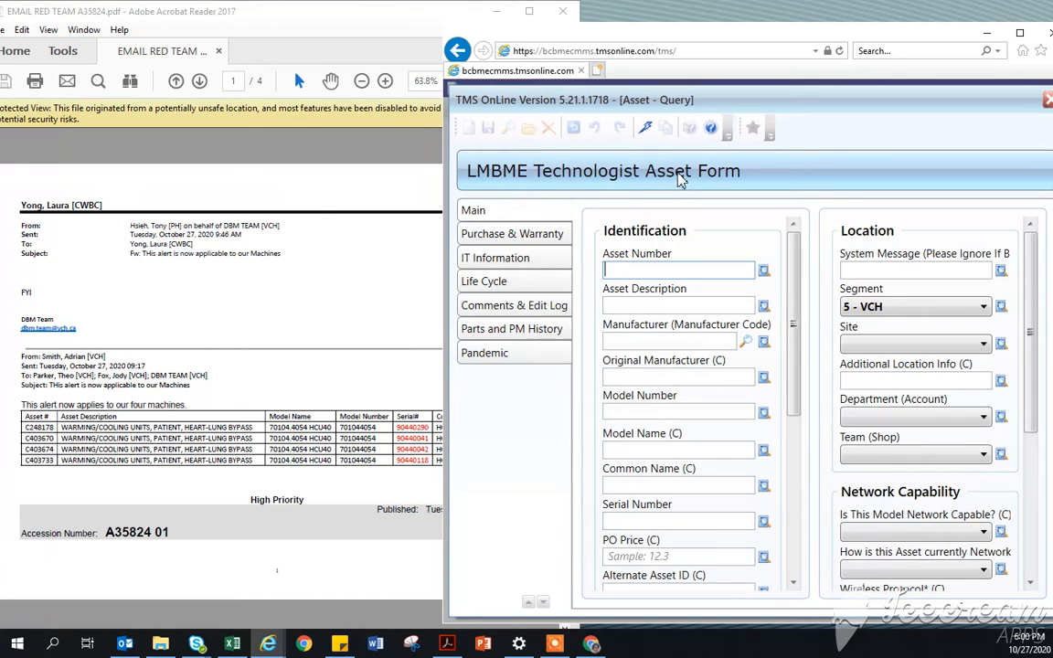
Define the asset query's advanced Segment criteria as Equal To 5 - VCH, plus an Or criterion Equal To 5 - VCH.
click(1002, 308)
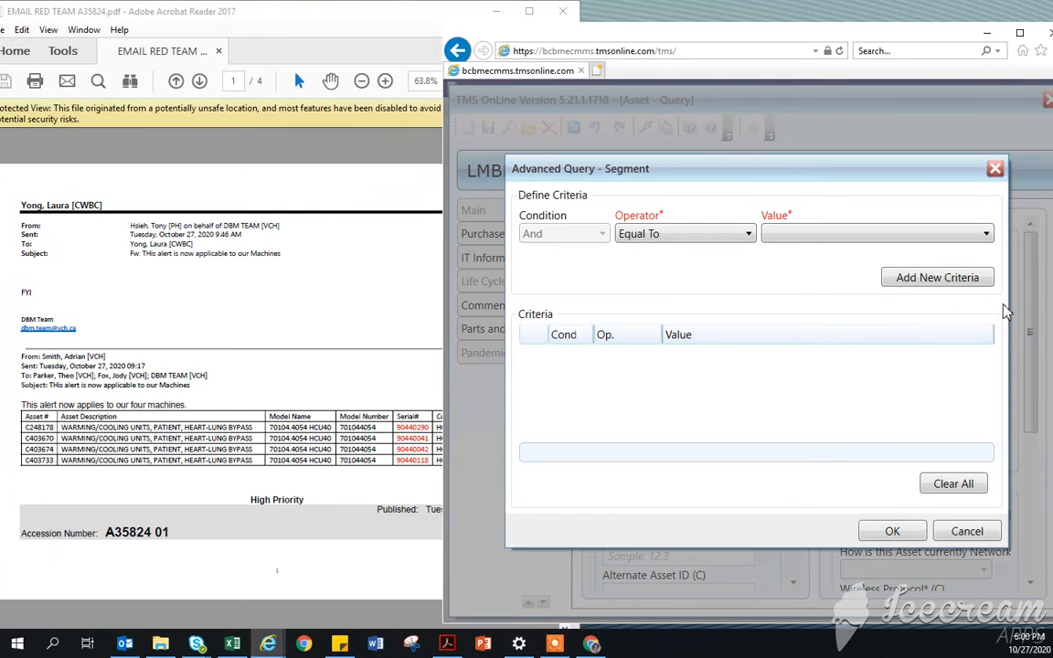
click(795, 233)
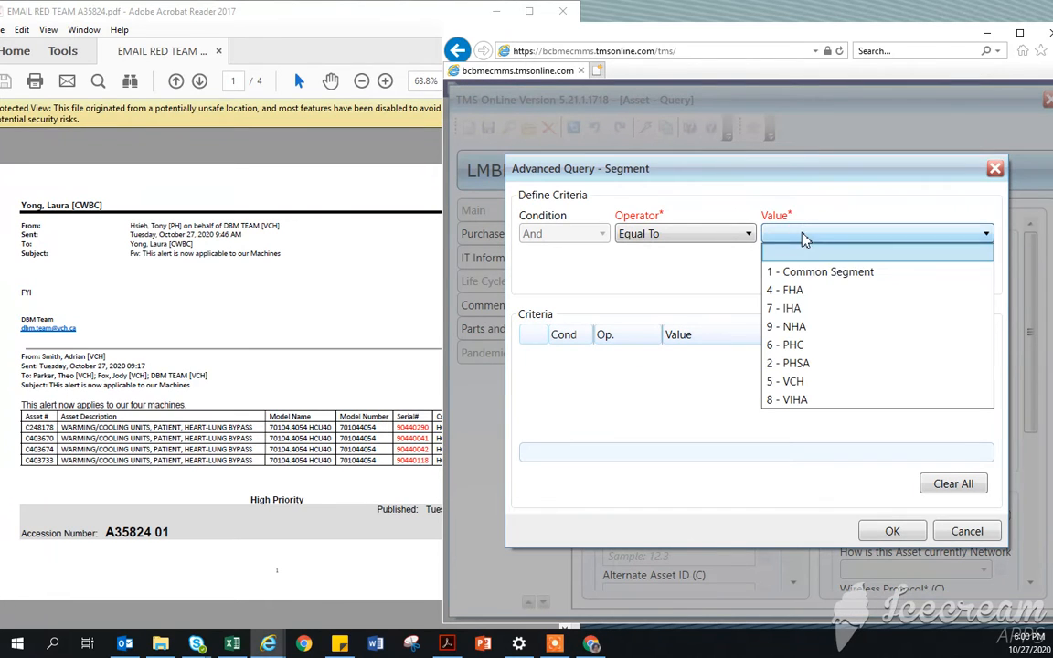
click(838, 382)
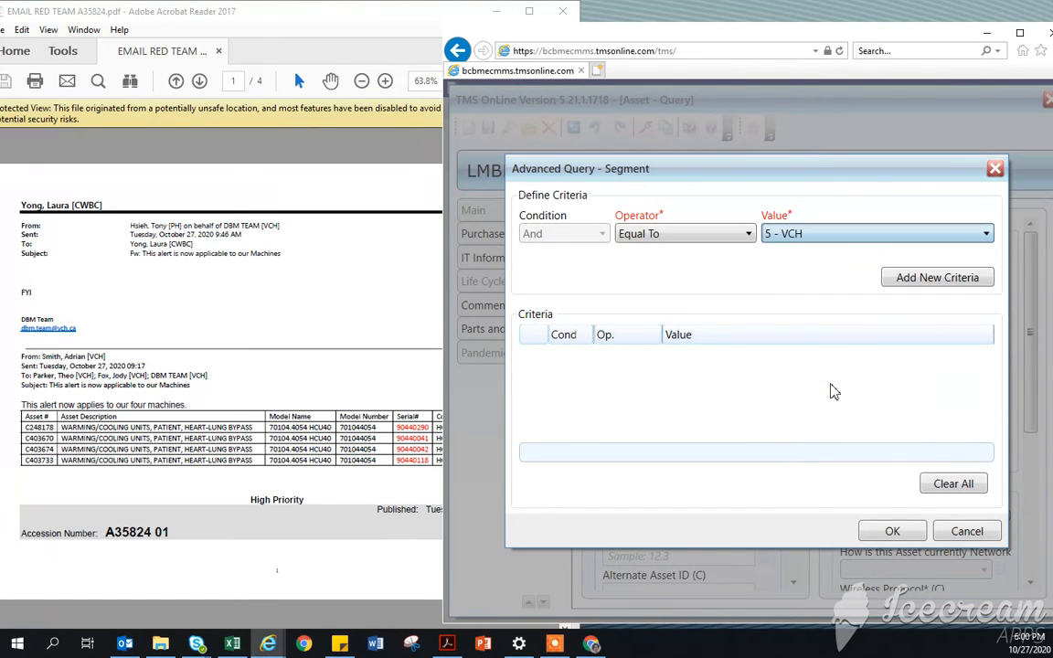
click(911, 279)
click(828, 235)
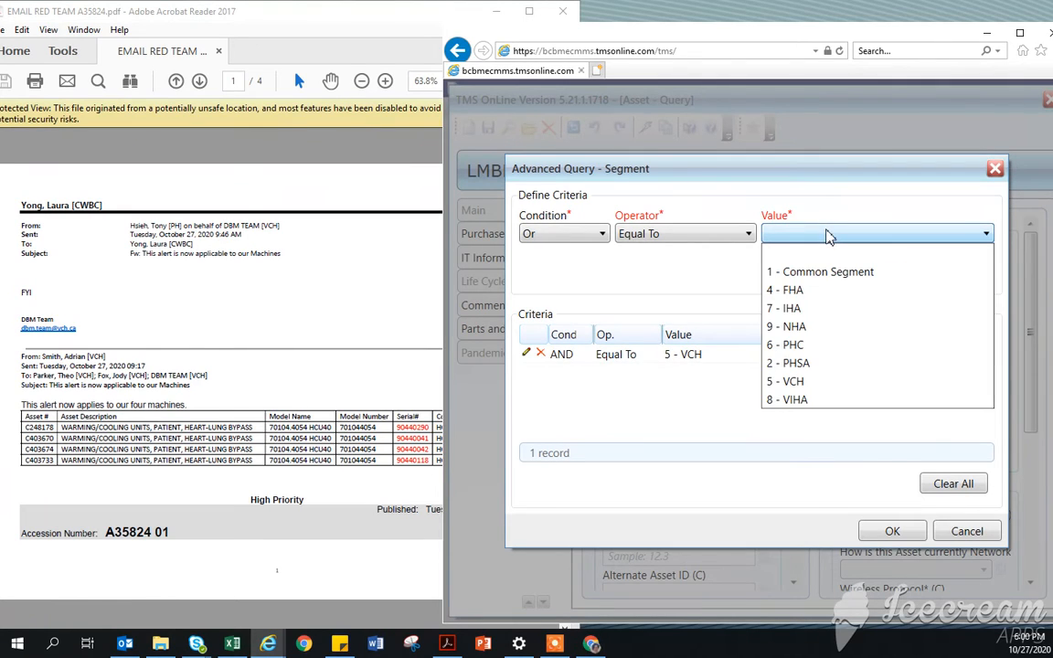
click(804, 381)
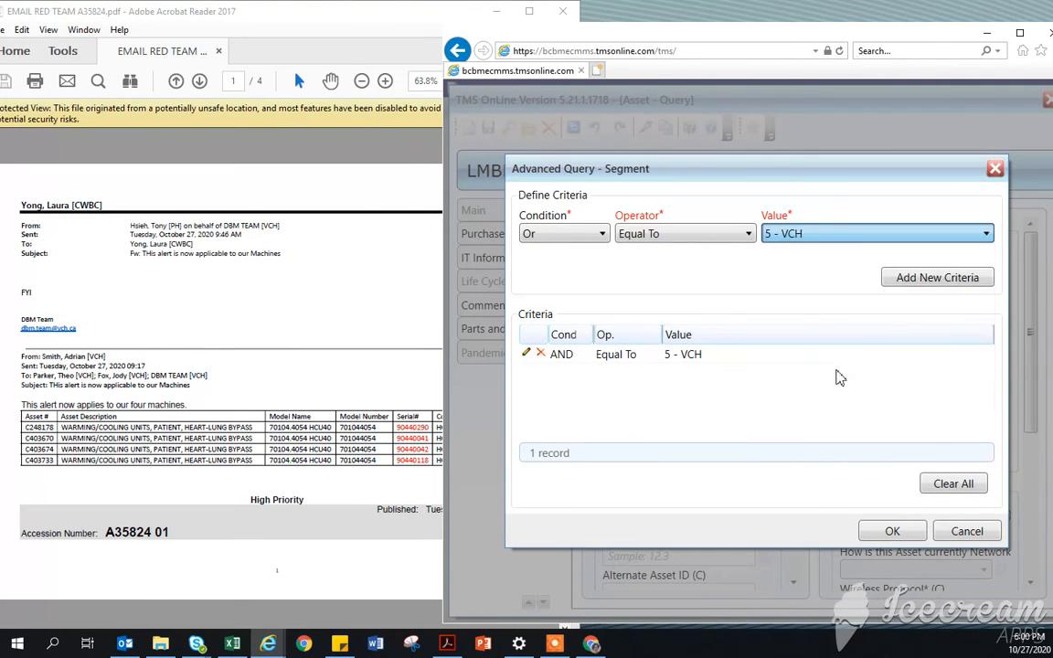
click(928, 276)
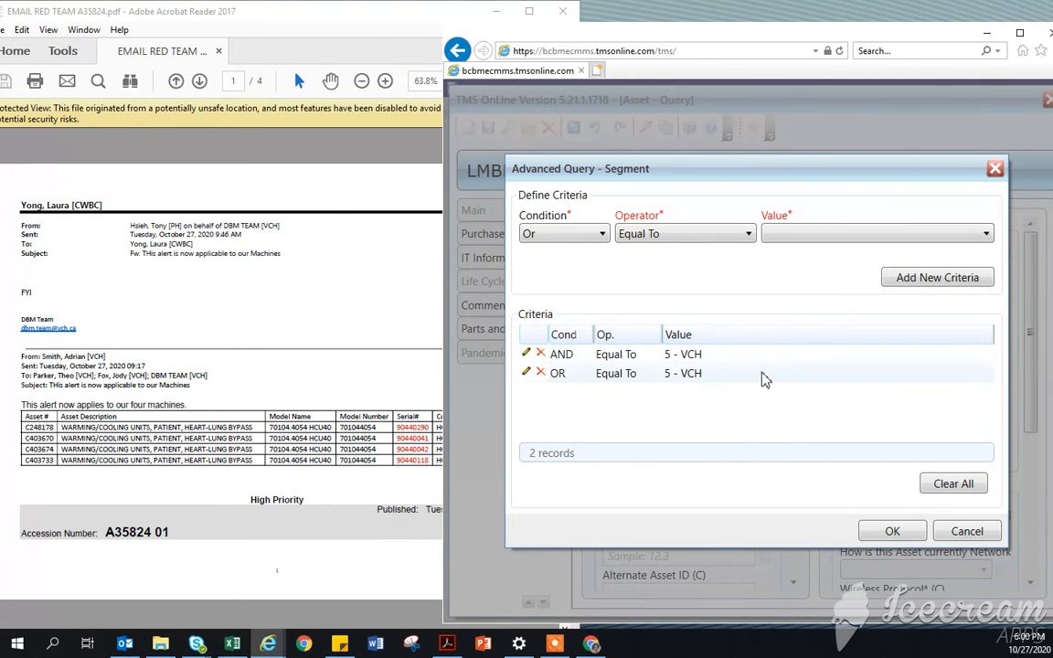
click(892, 532)
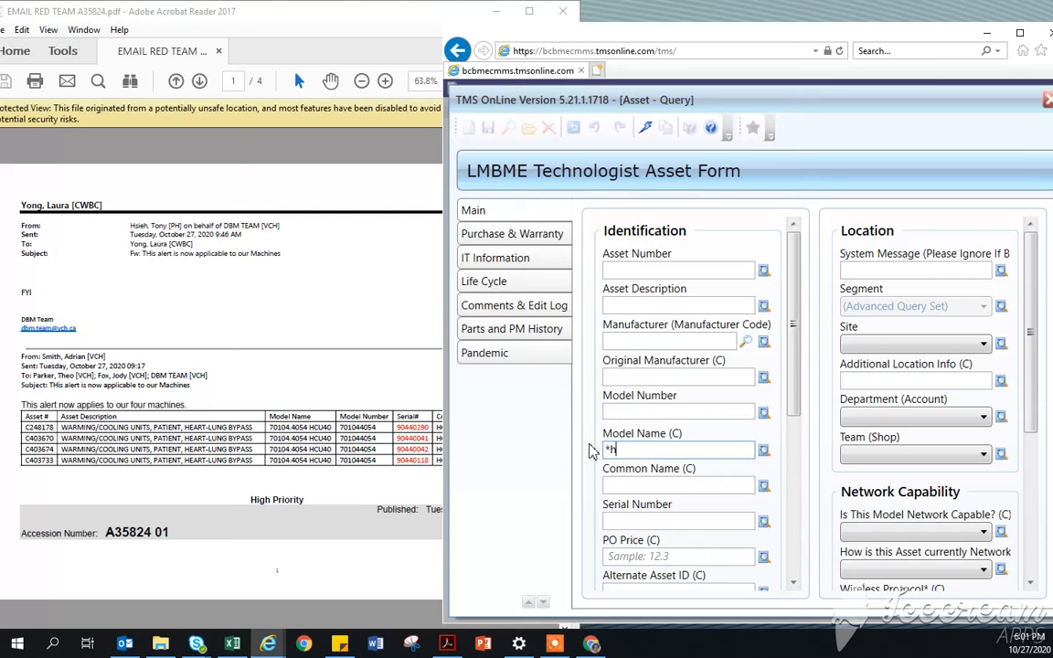
Query the assets with a wildcard Model Name for the HCU units and add all matching assets to the parent work order.
text(u*)
click(644, 134)
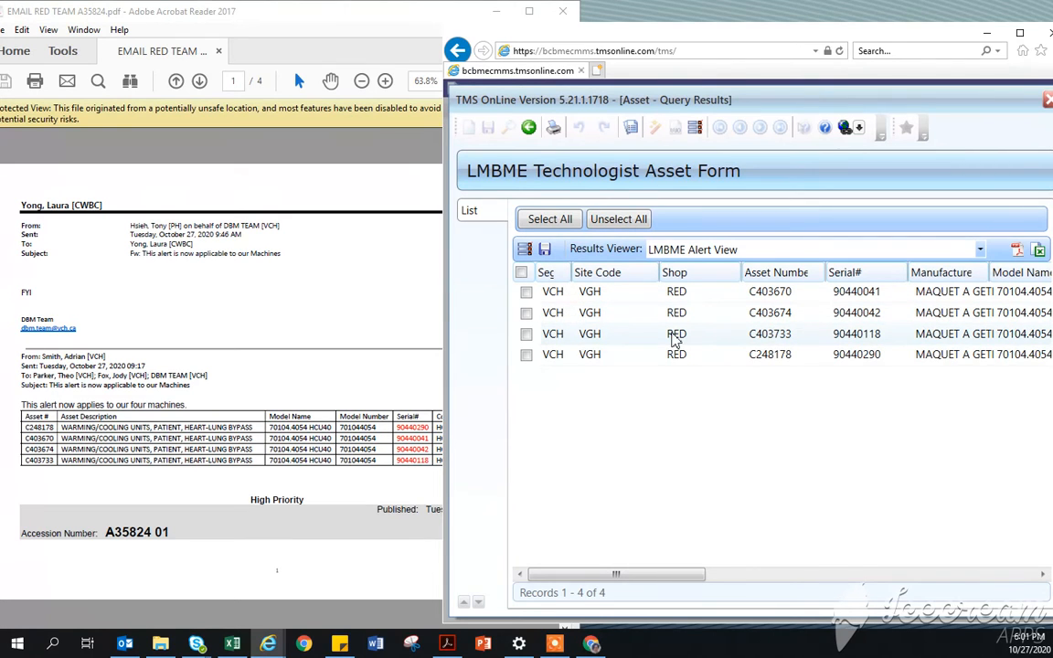
click(522, 274)
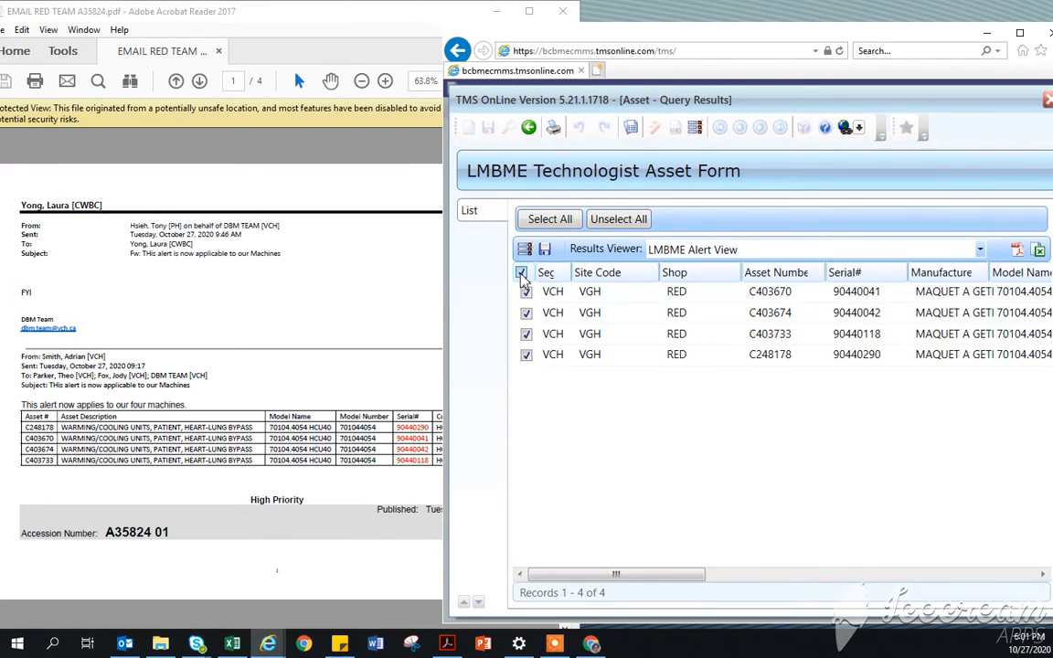
click(696, 129)
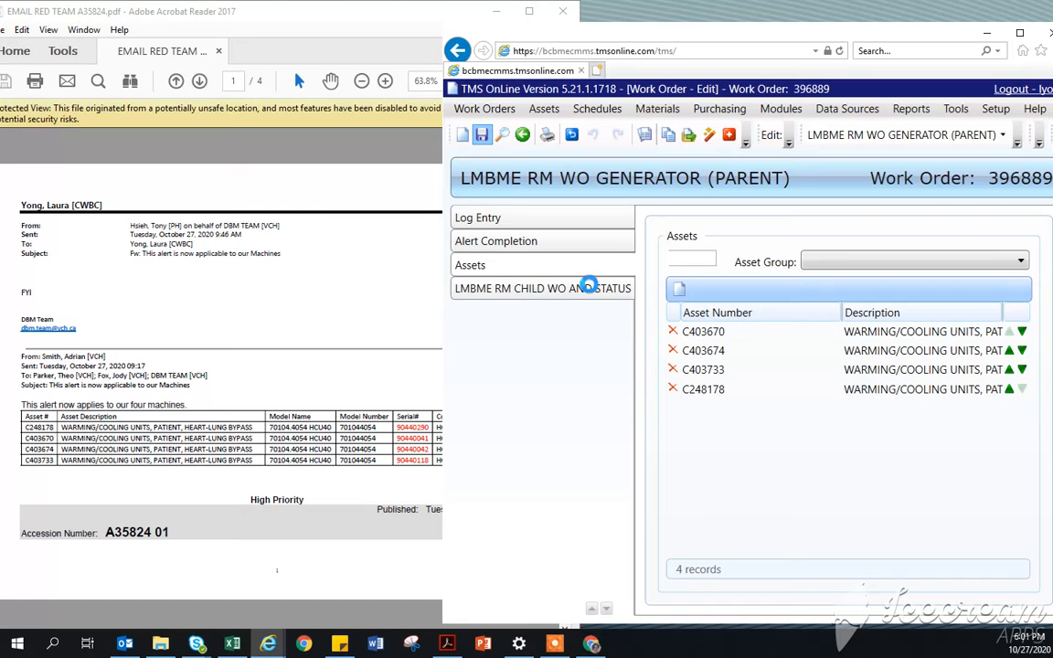
Check the parent work order's child work order section, set Auto Create Risk Work Orders to 2A - 2. YES in its log entry, and save.
click(533, 289)
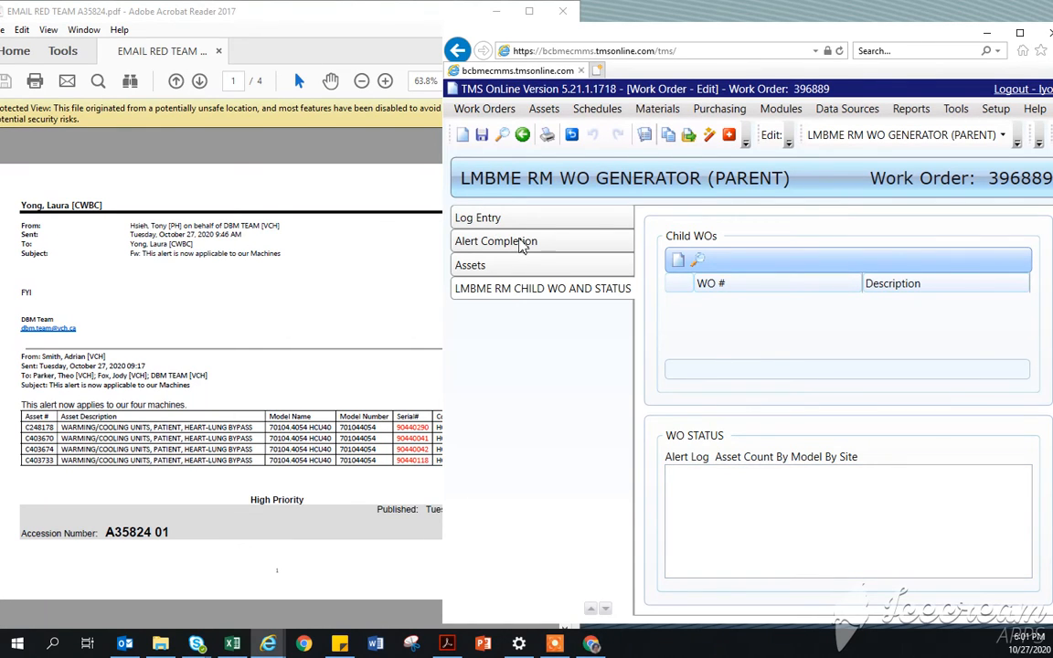
click(521, 242)
click(512, 225)
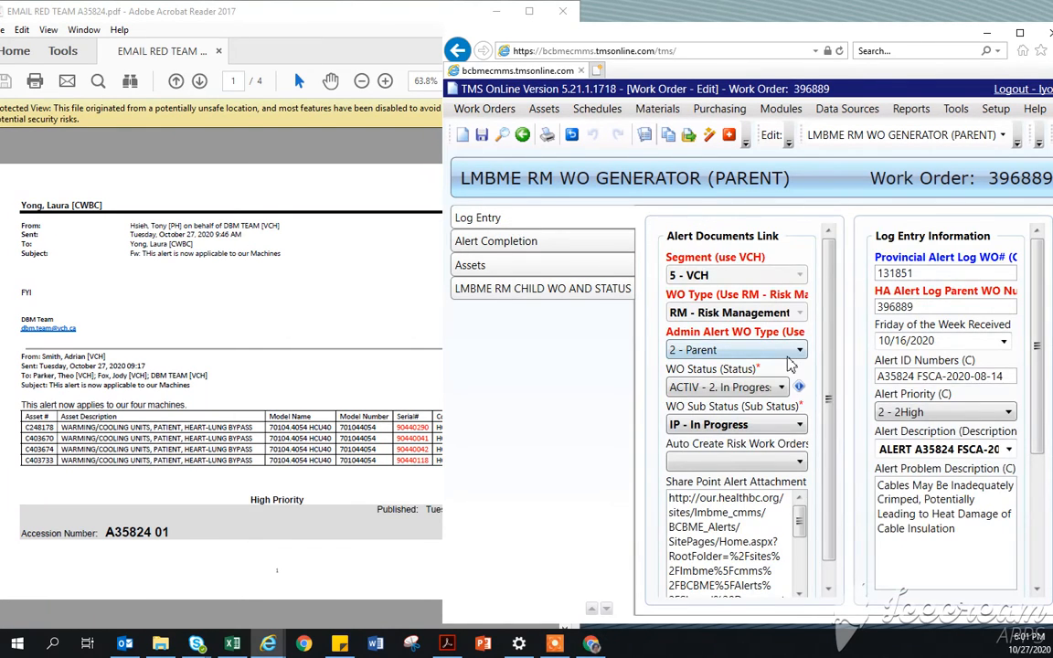
click(752, 469)
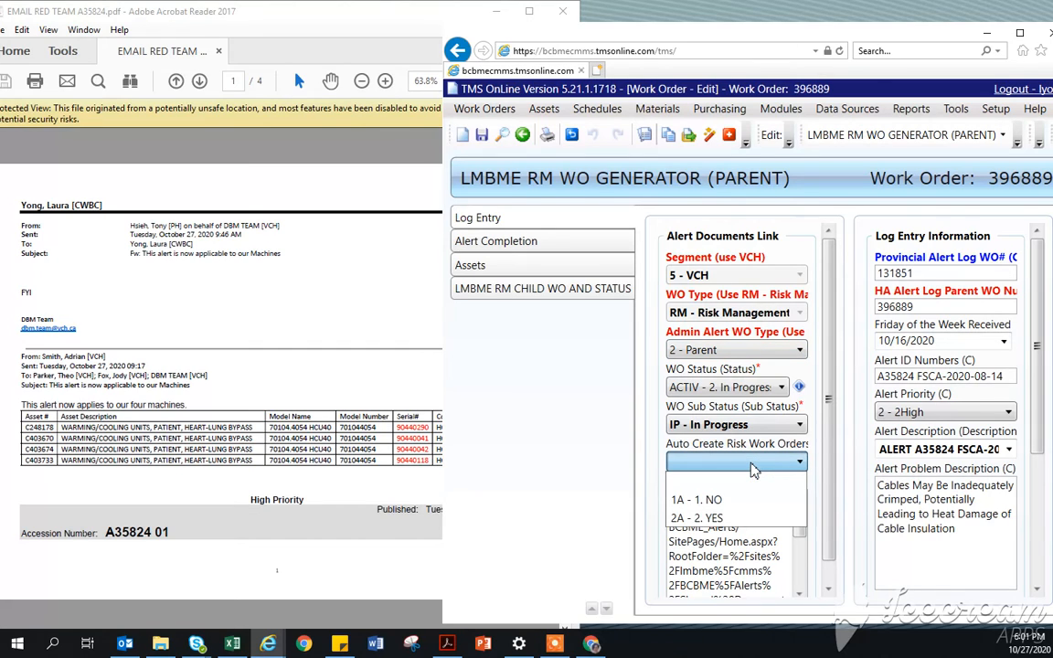
click(737, 518)
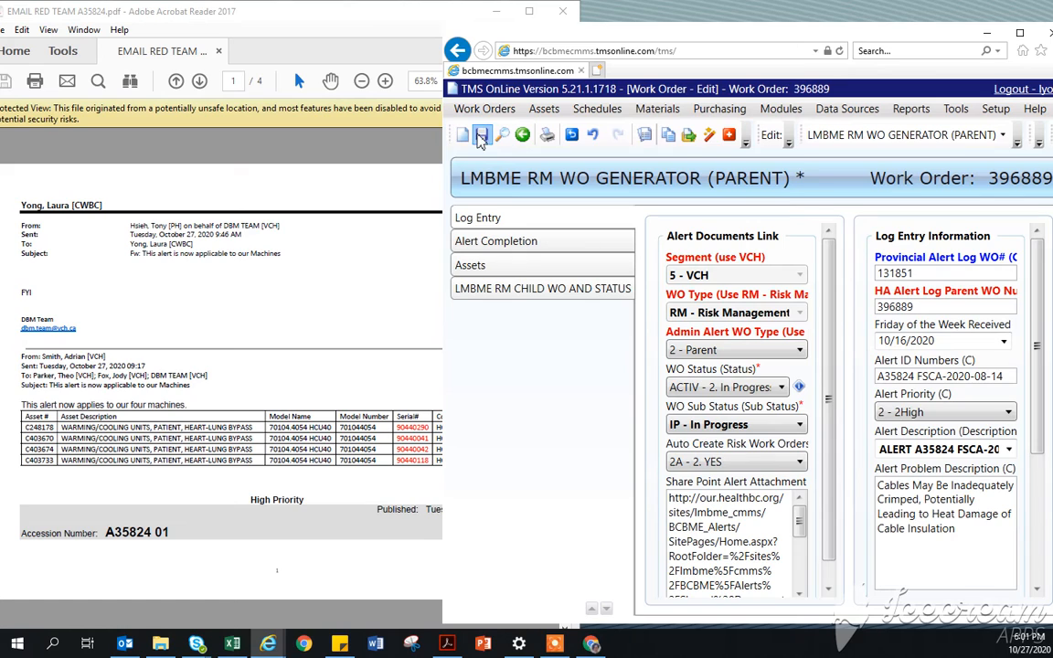
click(482, 134)
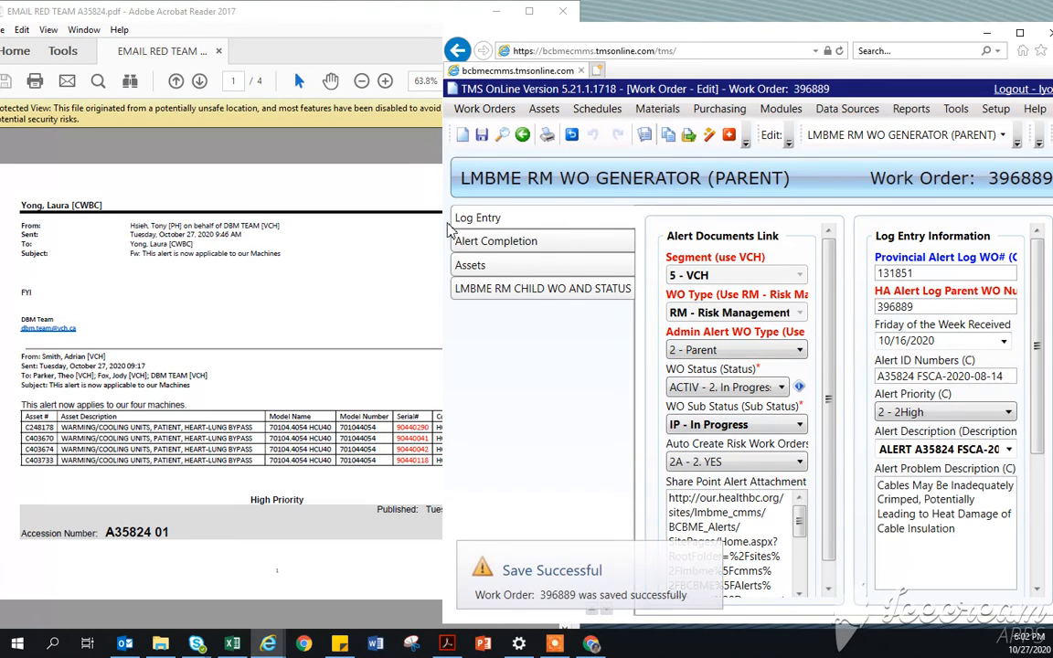
Open the parent work order's LMBME RM CHILD WO AND STATUS section and refresh the record to check for child work orders.
click(604, 296)
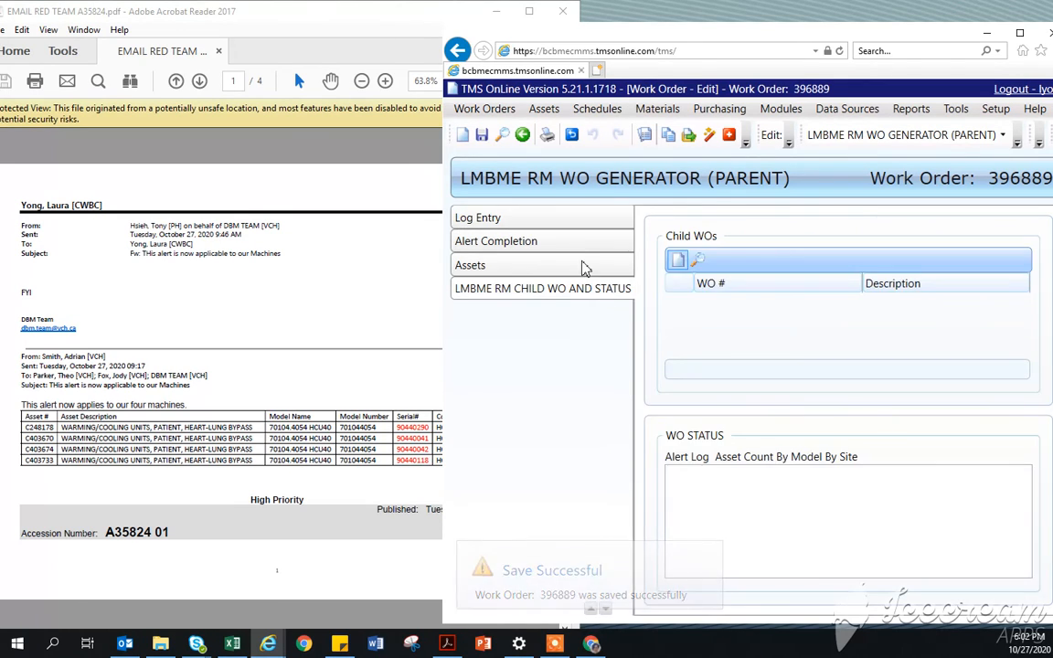
click(576, 138)
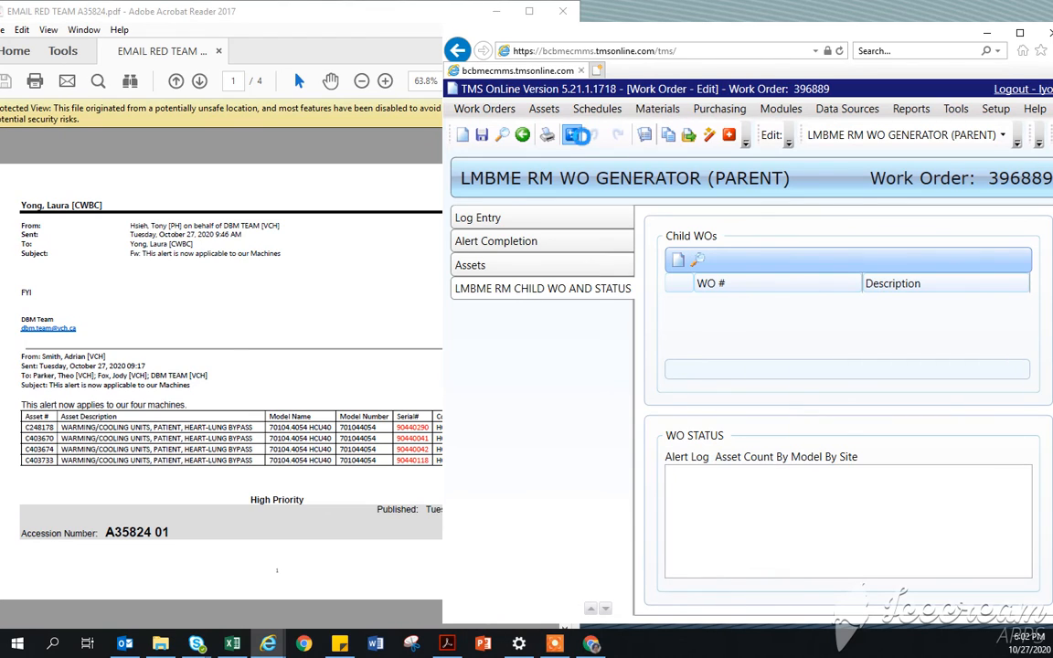